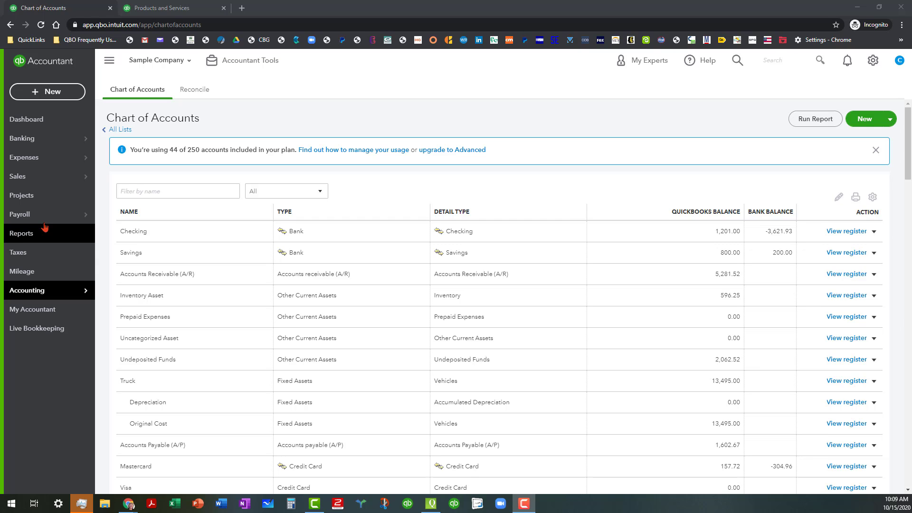
Step: Go to Accounting > Chart of Accounts to list Sample Company's accounts
mouse_move(60, 294)
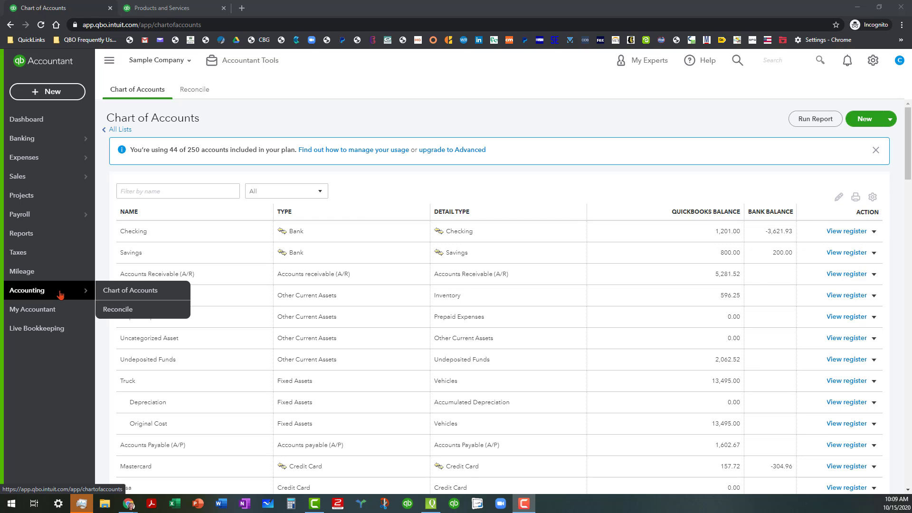
click(128, 291)
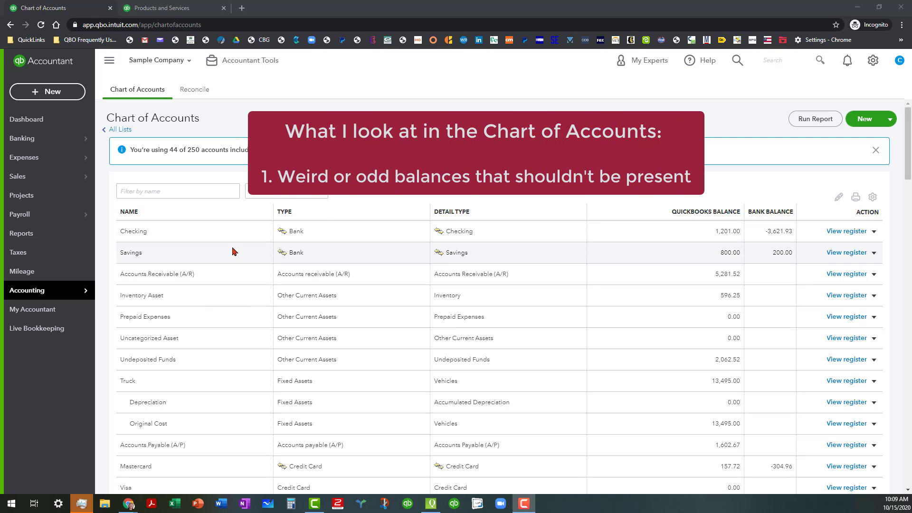
scroll(233, 251, down, 1)
scroll(231, 251, down, 5)
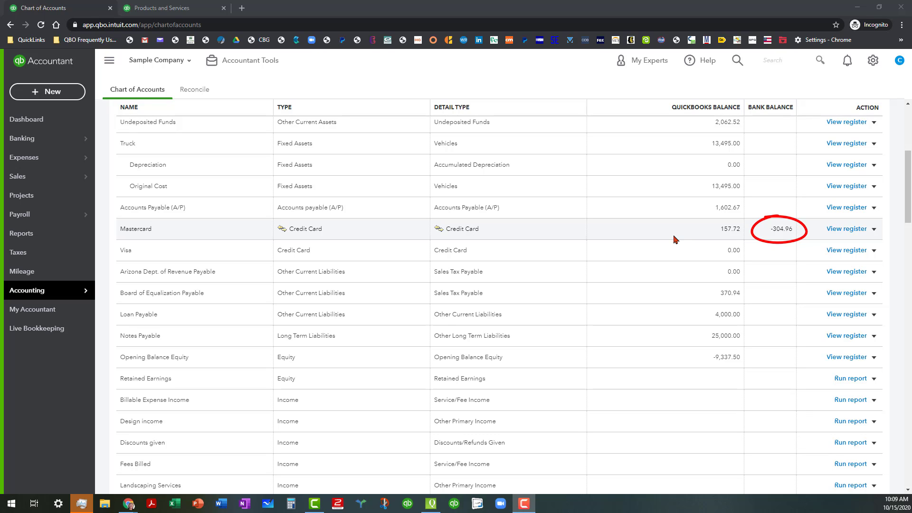
scroll(656, 240, up, 3)
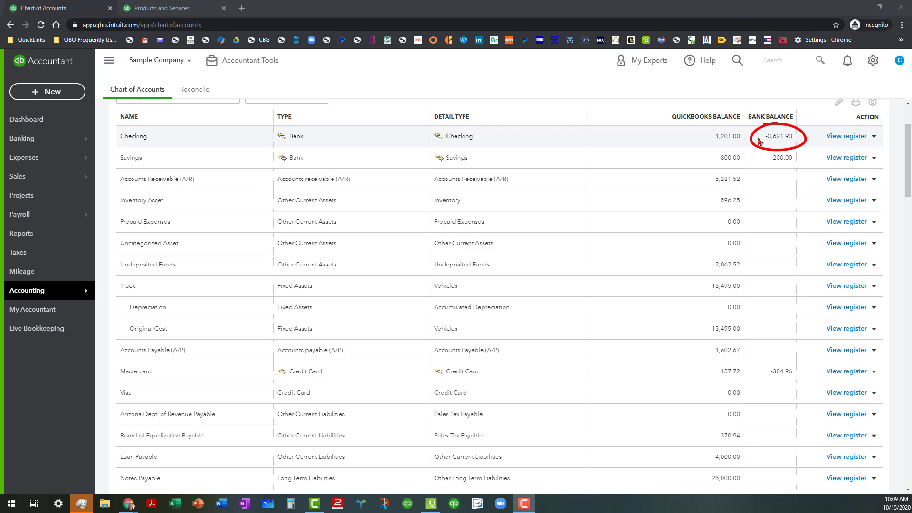
scroll(457, 177, down, 5)
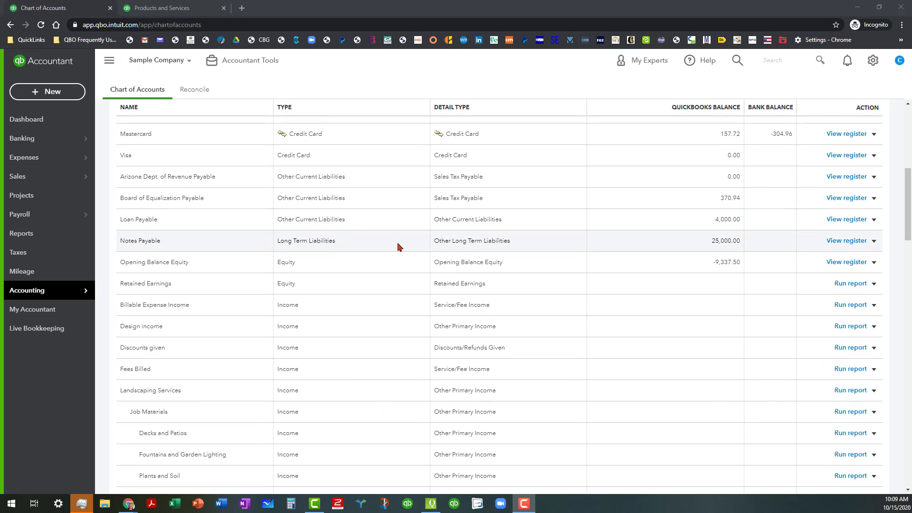
scroll(394, 248, down, 3)
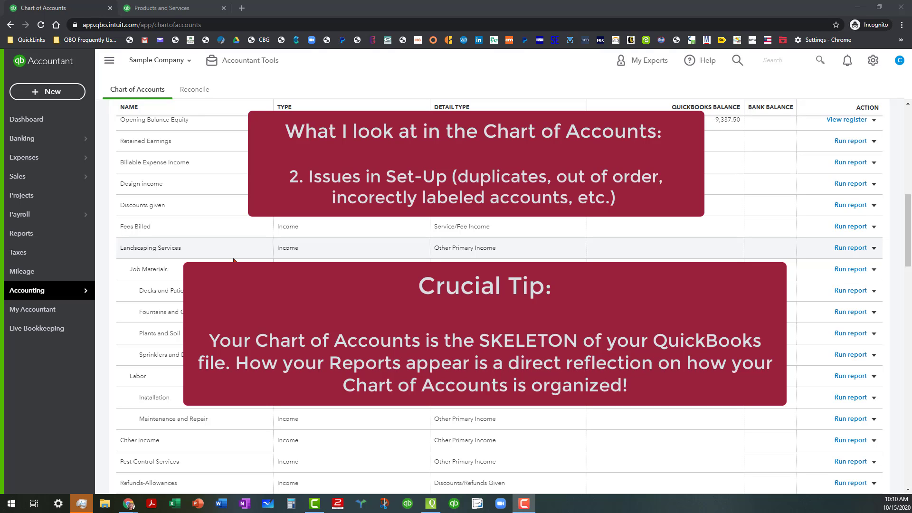
scroll(233, 261, down, 2)
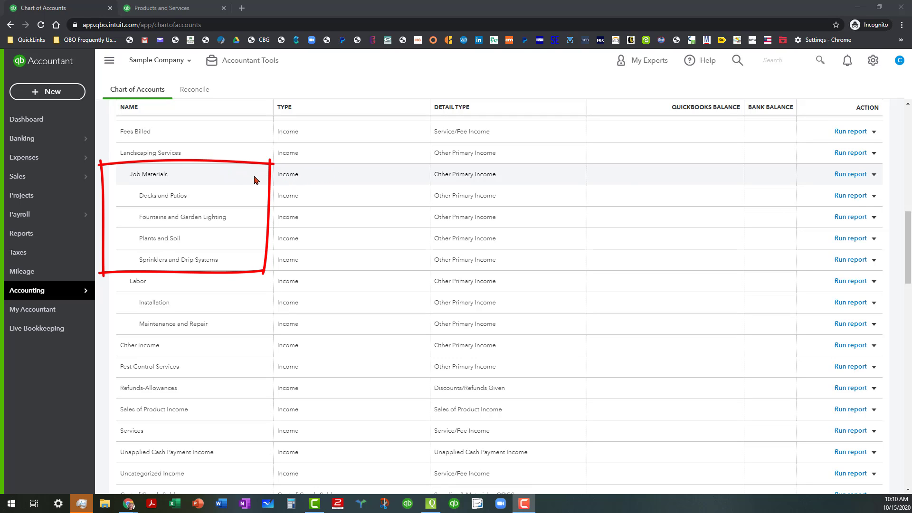
scroll(241, 323, down, 5)
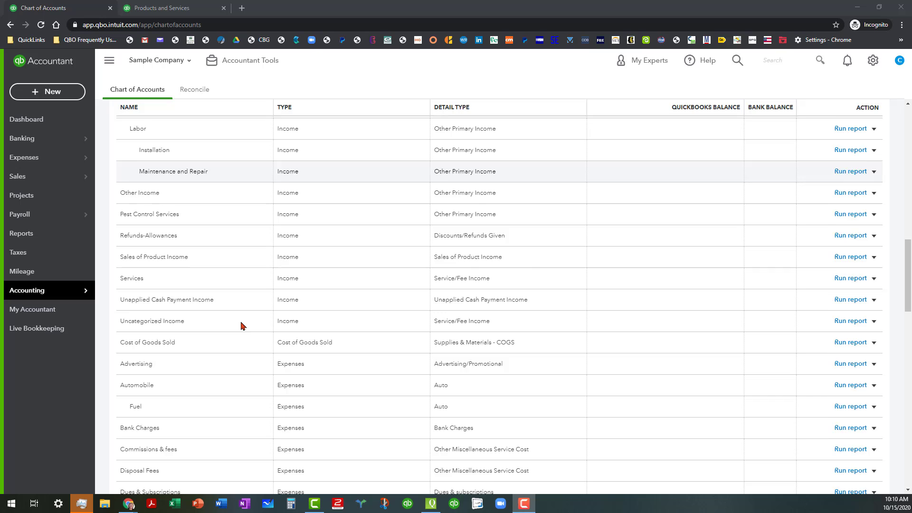
scroll(241, 324, down, 3)
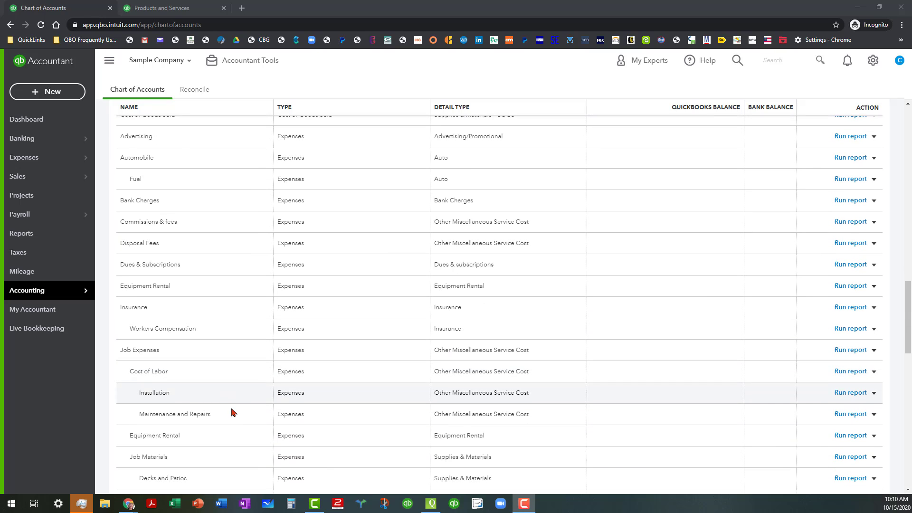
scroll(238, 427, down, 1)
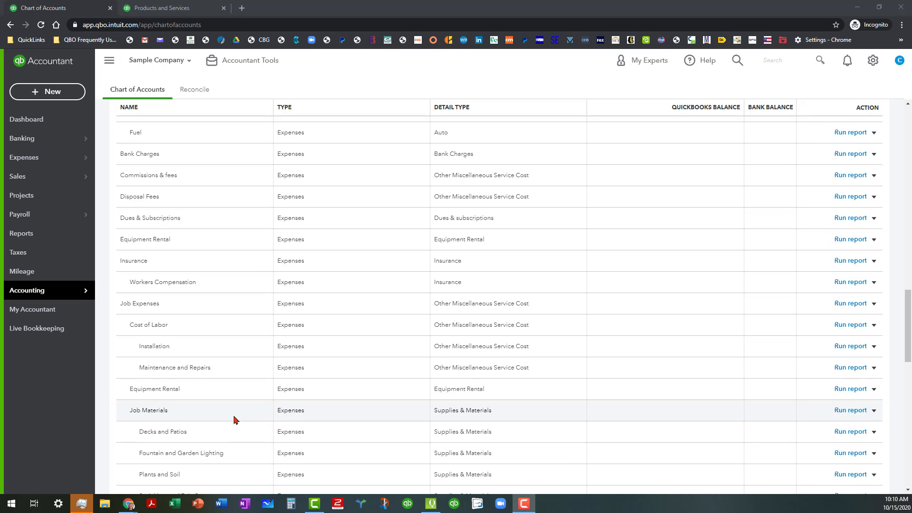
scroll(235, 420, up, 3)
scroll(233, 420, down, 5)
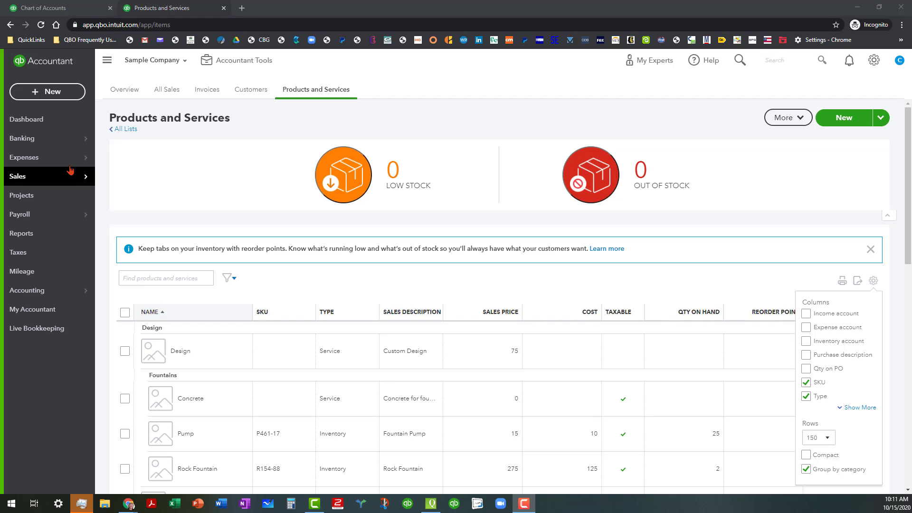
mouse_move(52, 177)
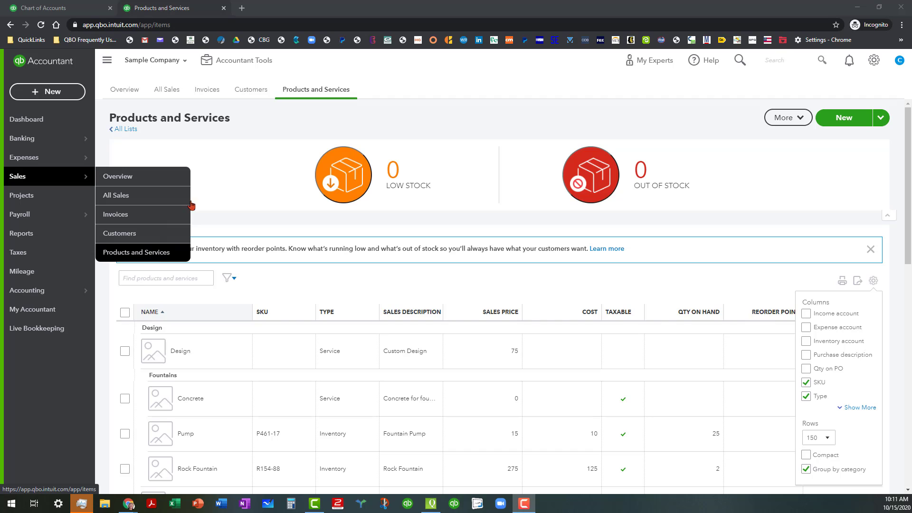
click(874, 62)
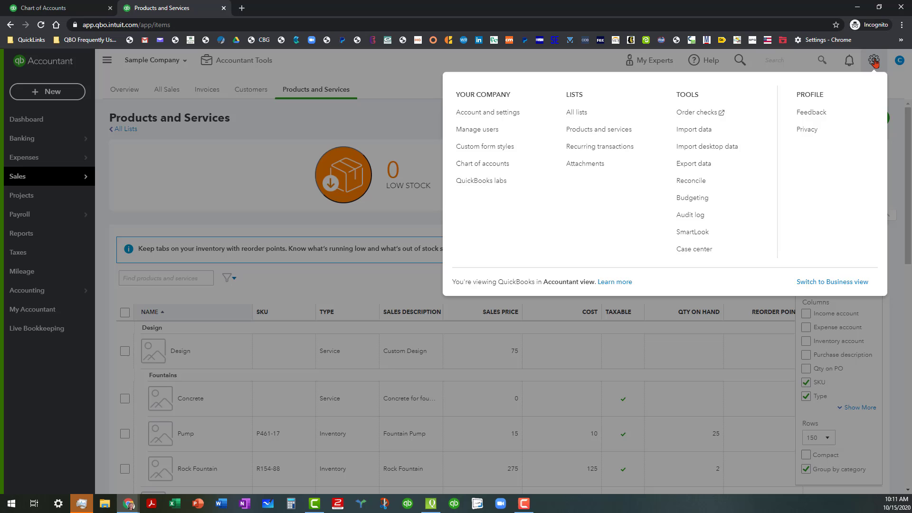
click(630, 128)
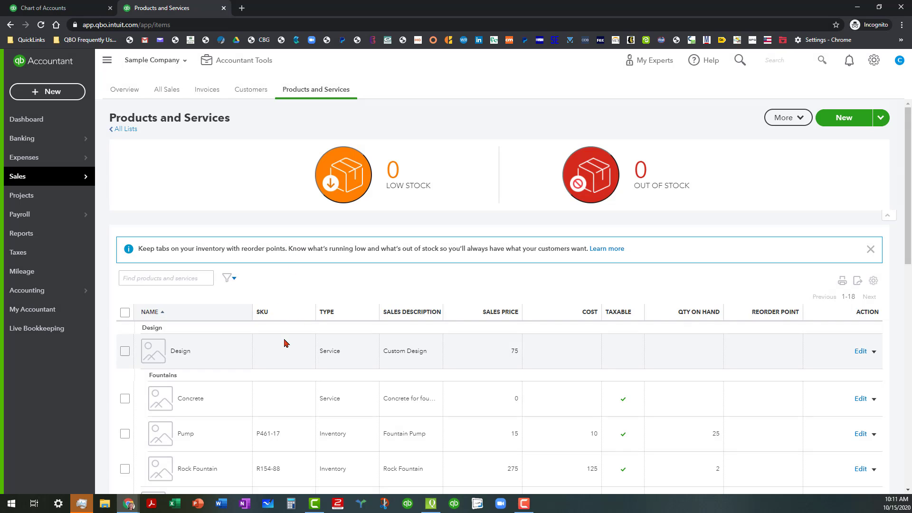
scroll(285, 343, down, 5)
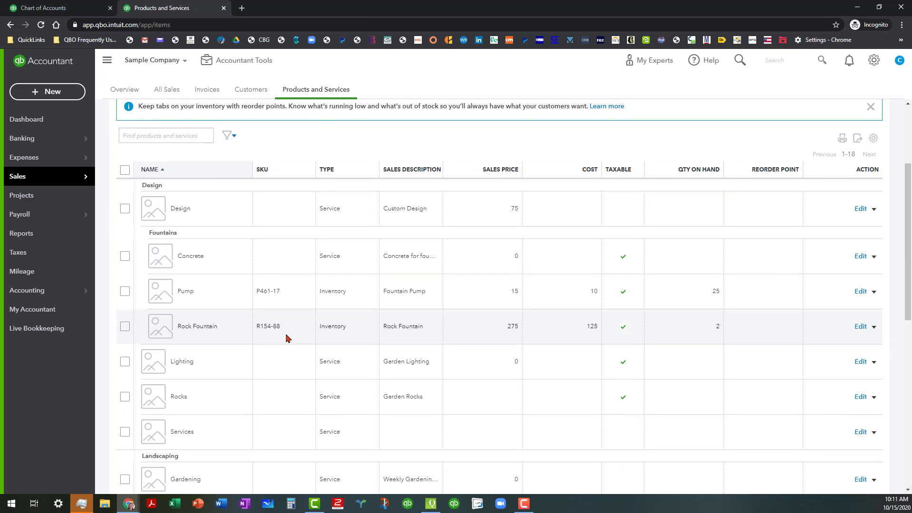
scroll(286, 339, down, 4)
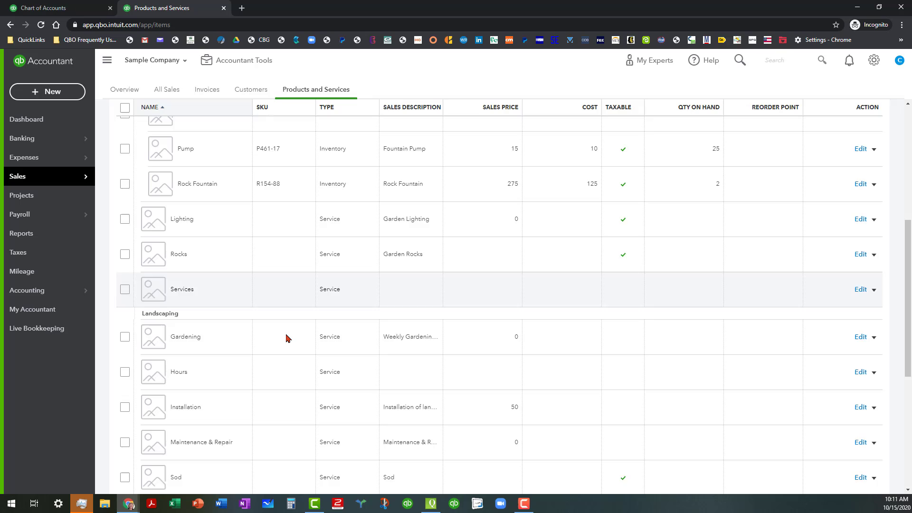
scroll(287, 338, down, 3)
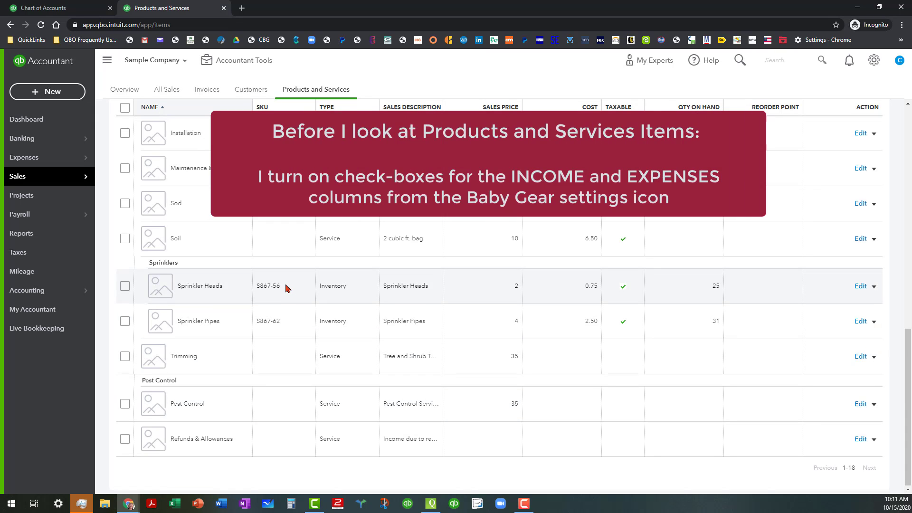
Step: Add Income account and Expense account columns; hide Type, SKU, Reorder point, Qty on hand and Taxable
scroll(286, 288, up, 10)
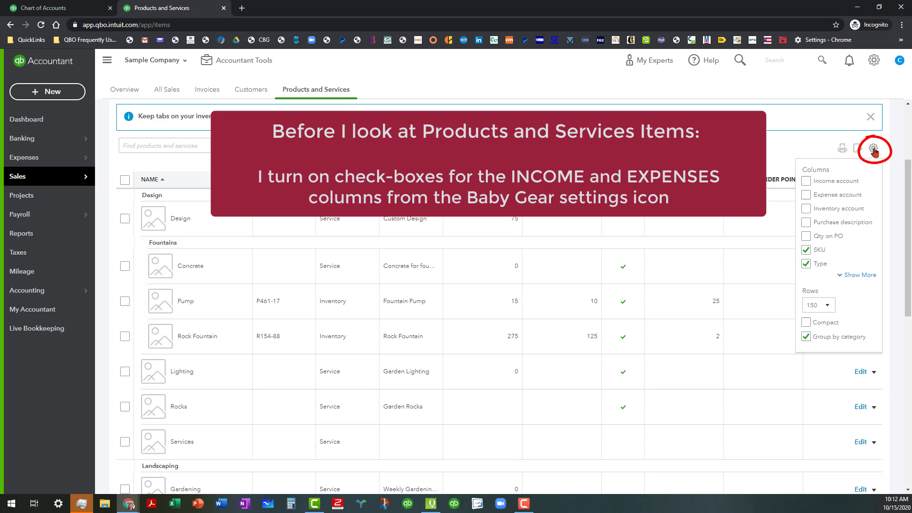
click(806, 181)
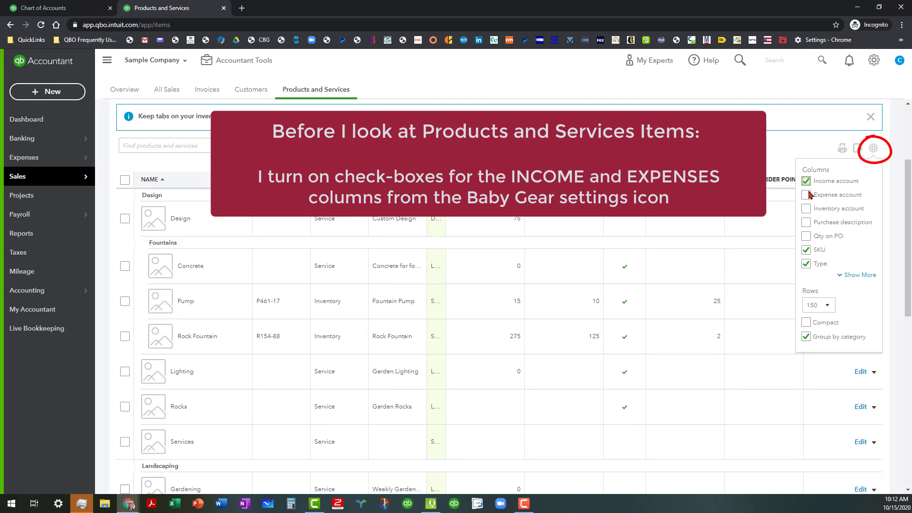
click(806, 196)
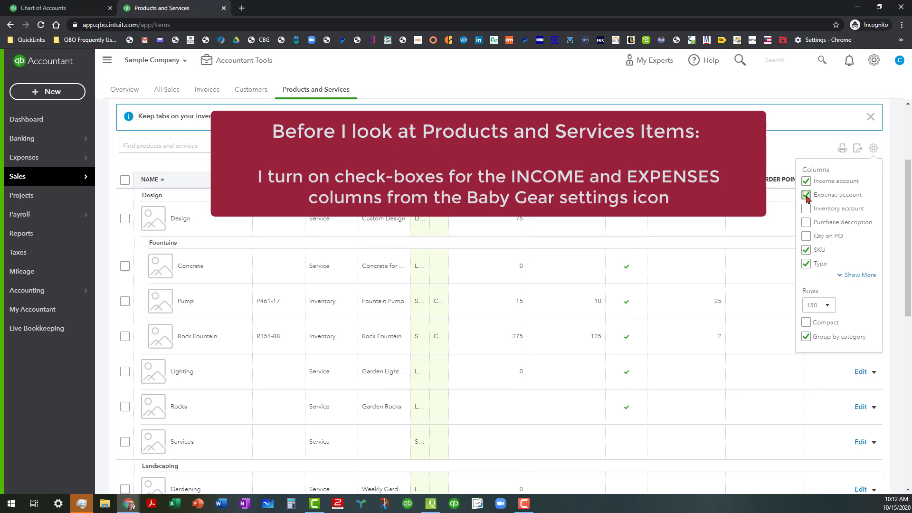
click(806, 265)
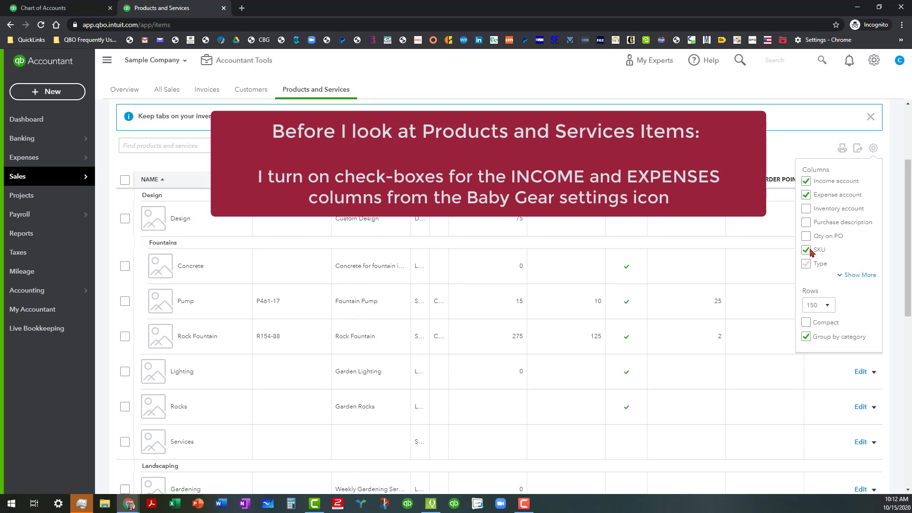
click(806, 250)
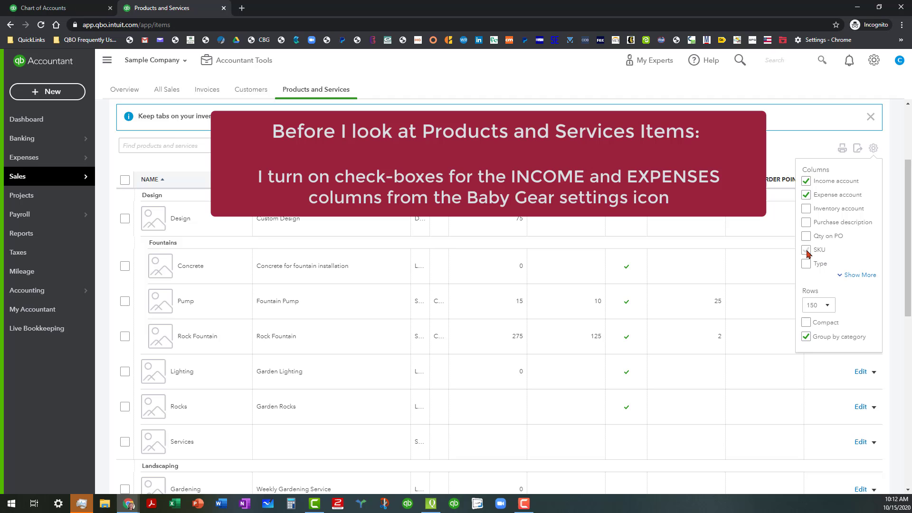
click(860, 275)
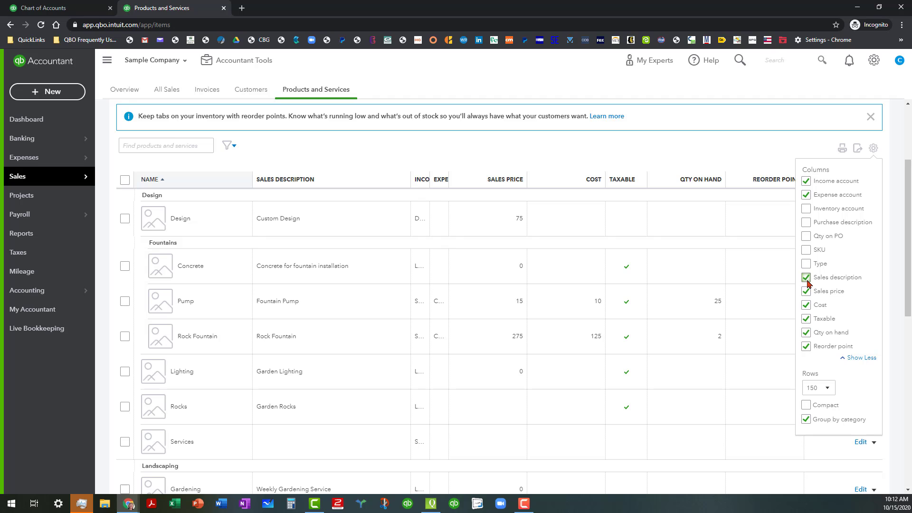
click(806, 347)
click(806, 332)
click(806, 319)
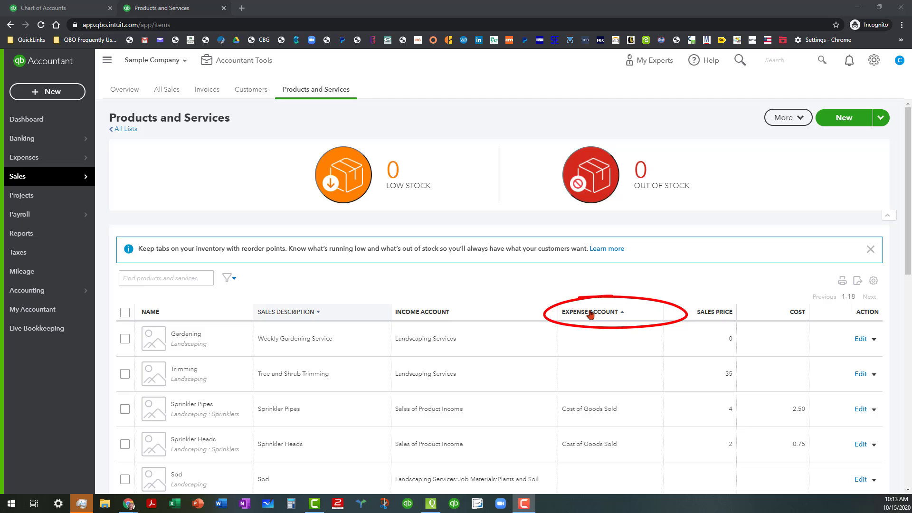
Step: Sort items by the Expense Account column and review their income and expense account mappings
click(590, 312)
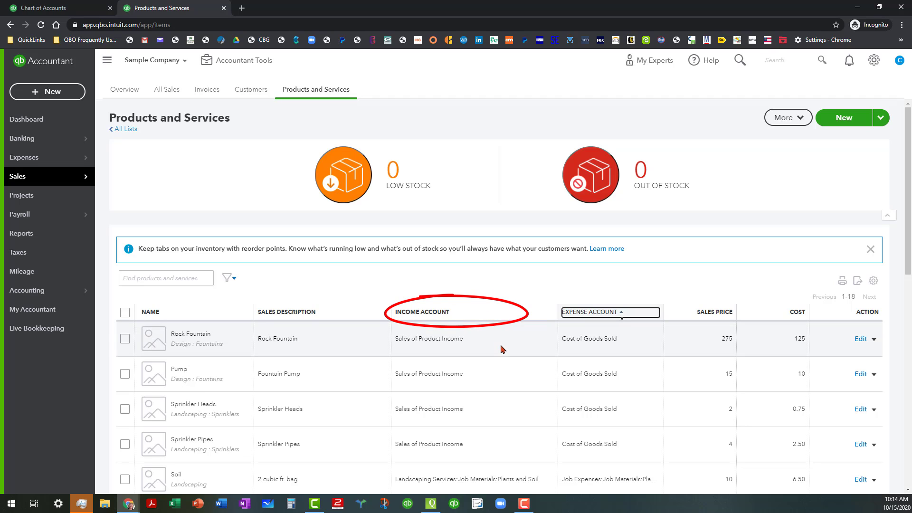
scroll(501, 349, down, 3)
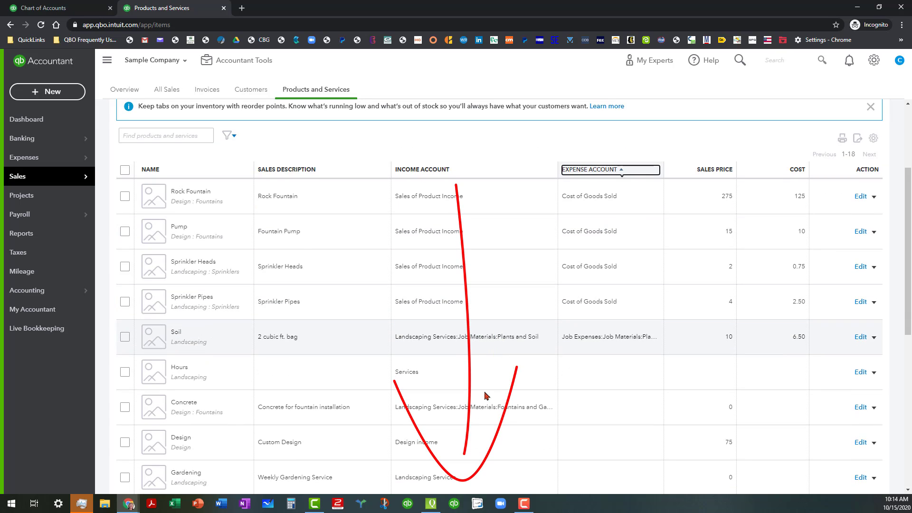
scroll(472, 258, down, 7)
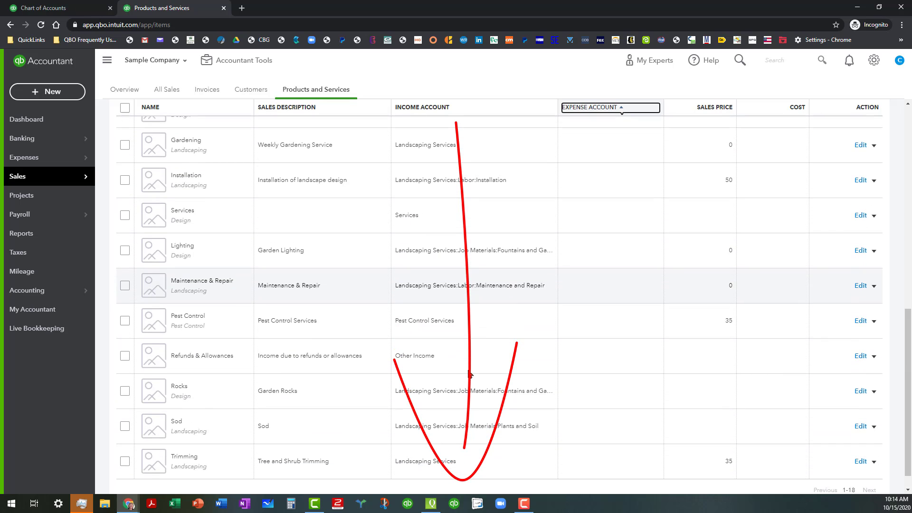
scroll(468, 374, up, 8)
scroll(469, 374, up, 3)
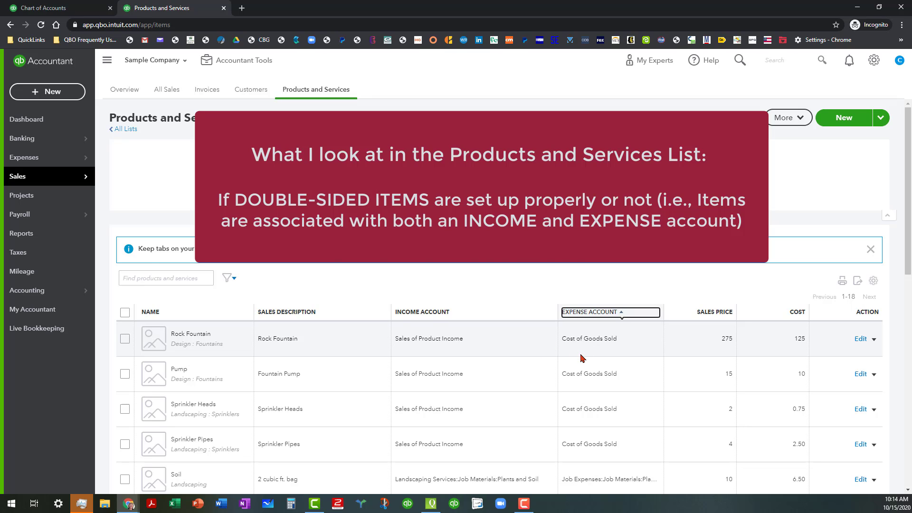
scroll(584, 350, down, 2)
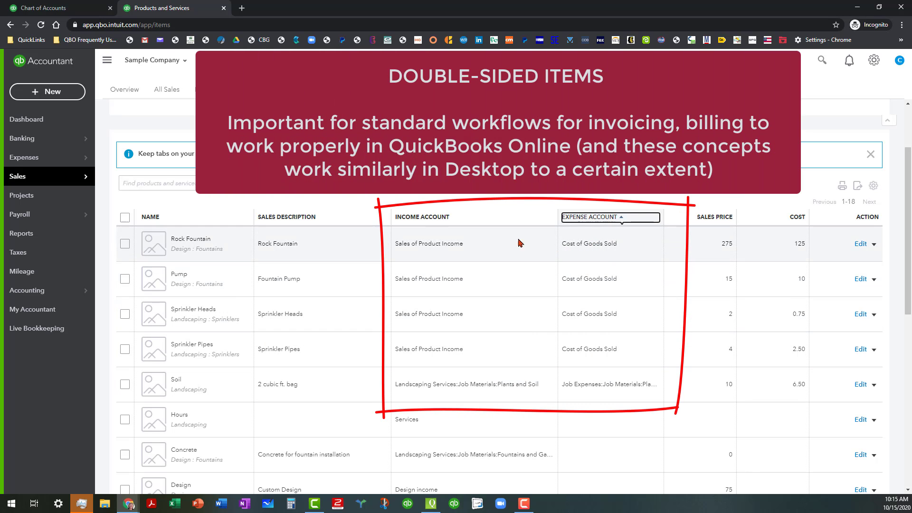
scroll(597, 287, down, 3)
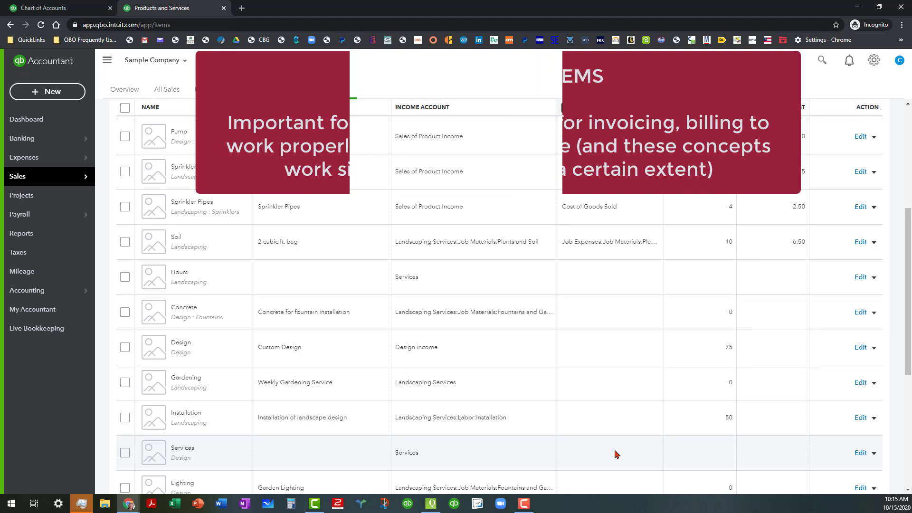
scroll(610, 359, down, 4)
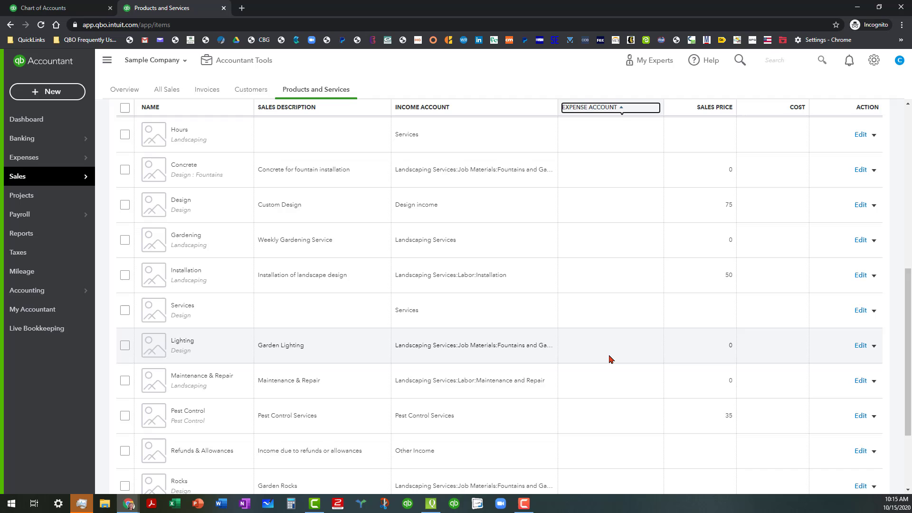
scroll(610, 360, down, 2)
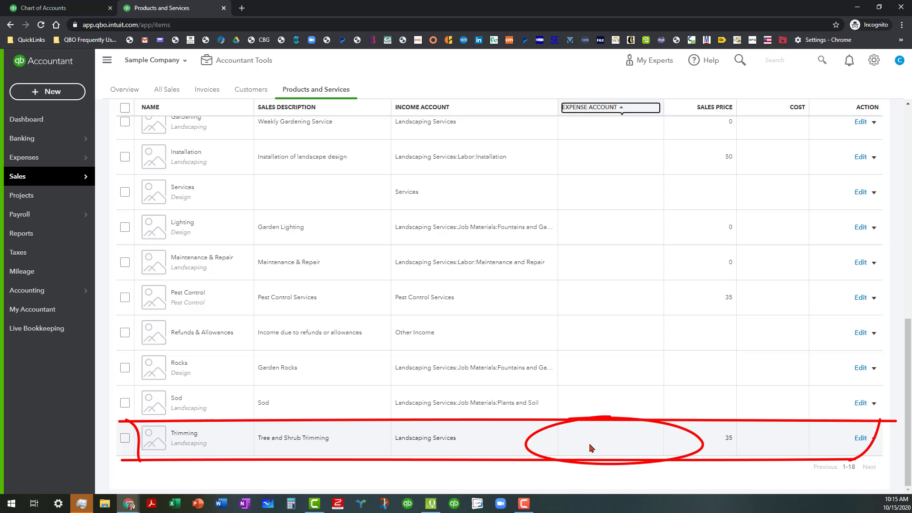
scroll(591, 447, up, 10)
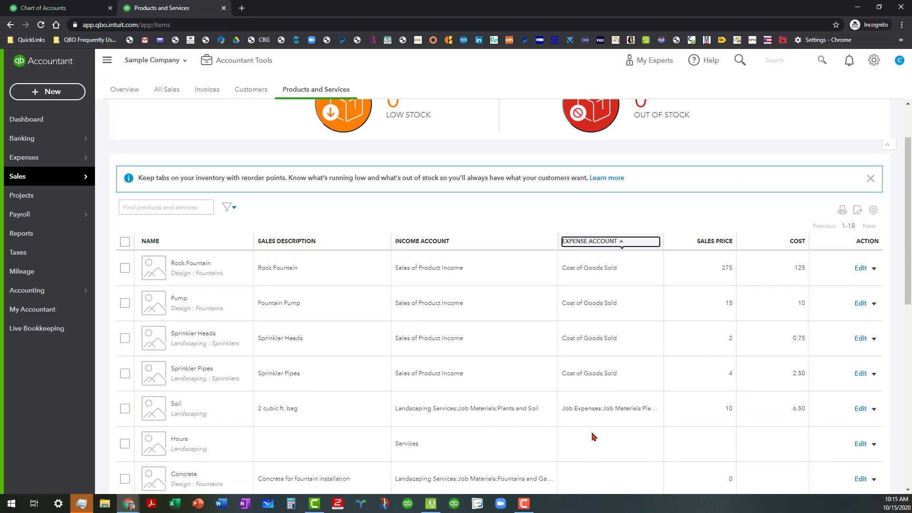